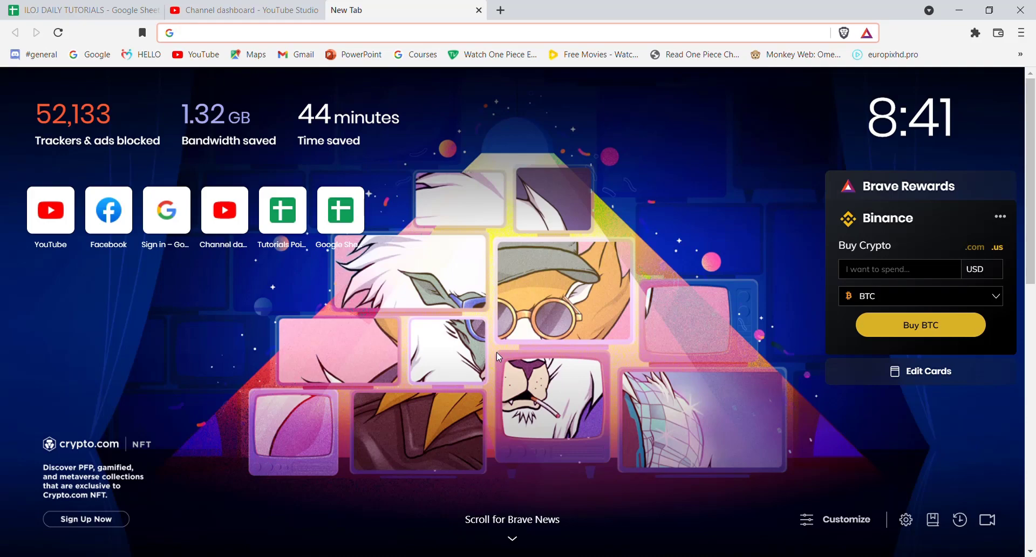
type("w")
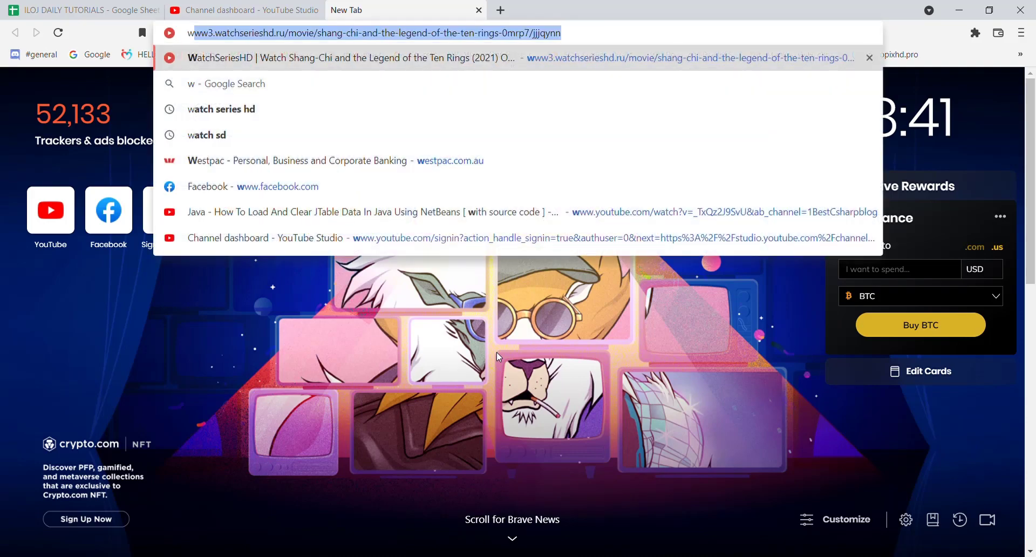
type("ww.dbp")
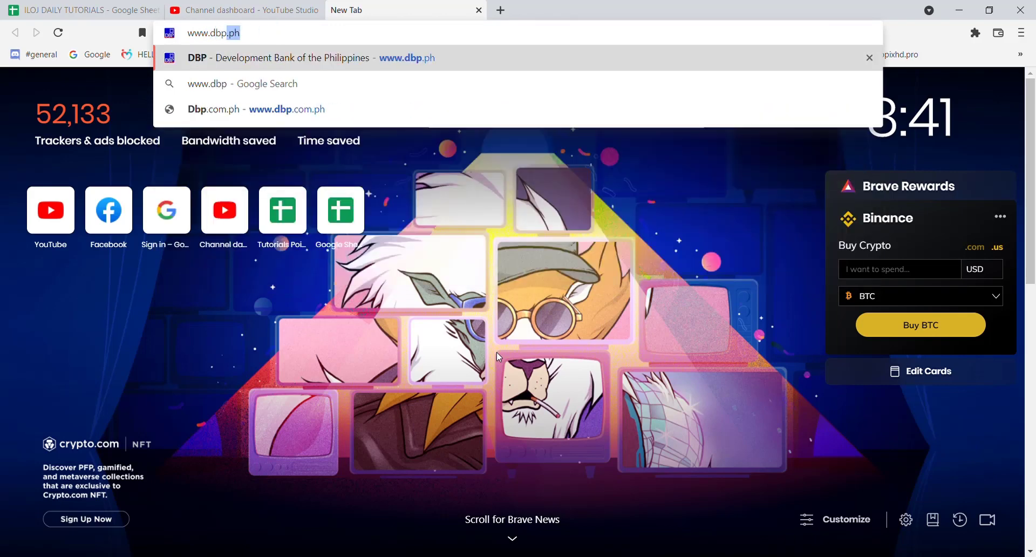
type(".ph")
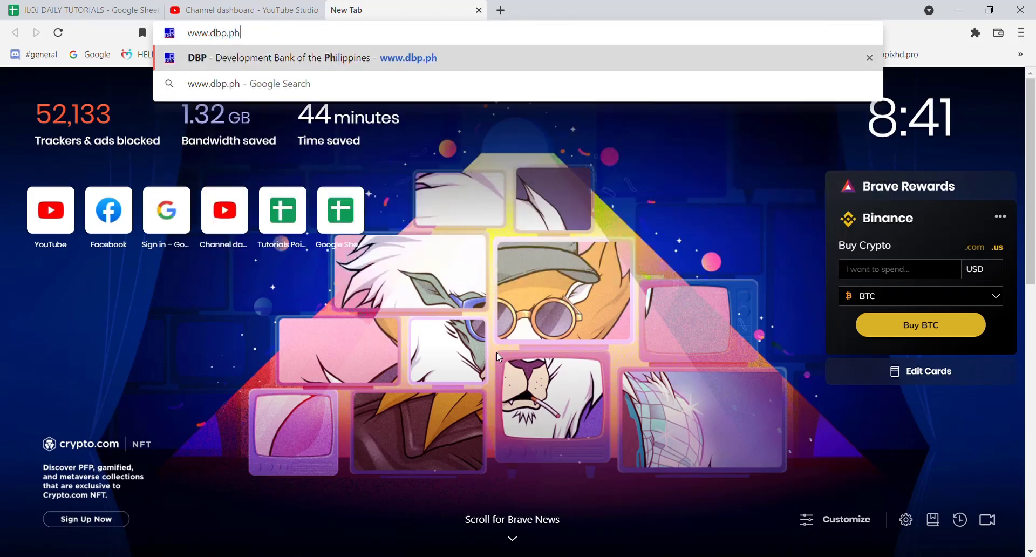
key("Return")
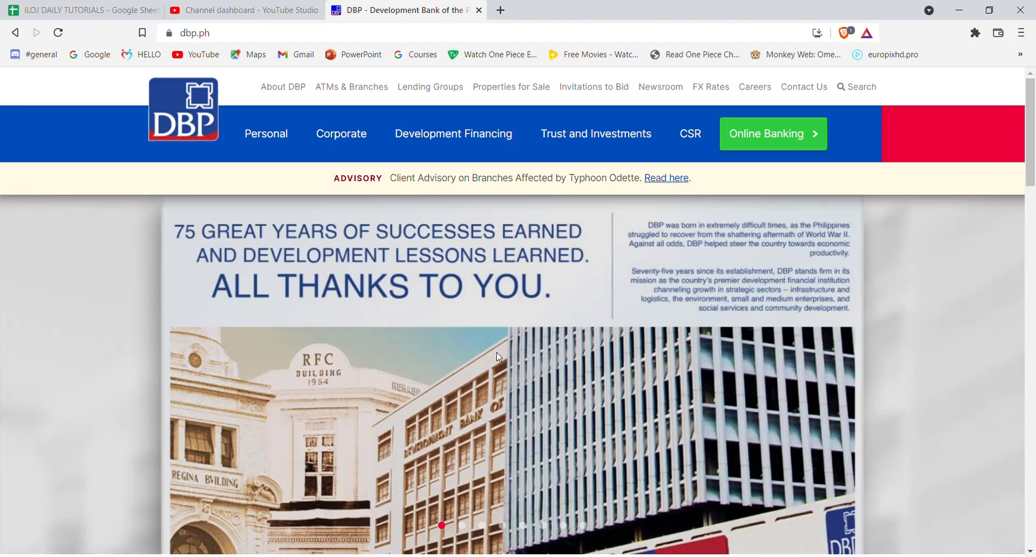
Step: Reach BancNet Online via Online Banking > DBP EC Banking and start Forgot Password recovery
left_click(766, 144)
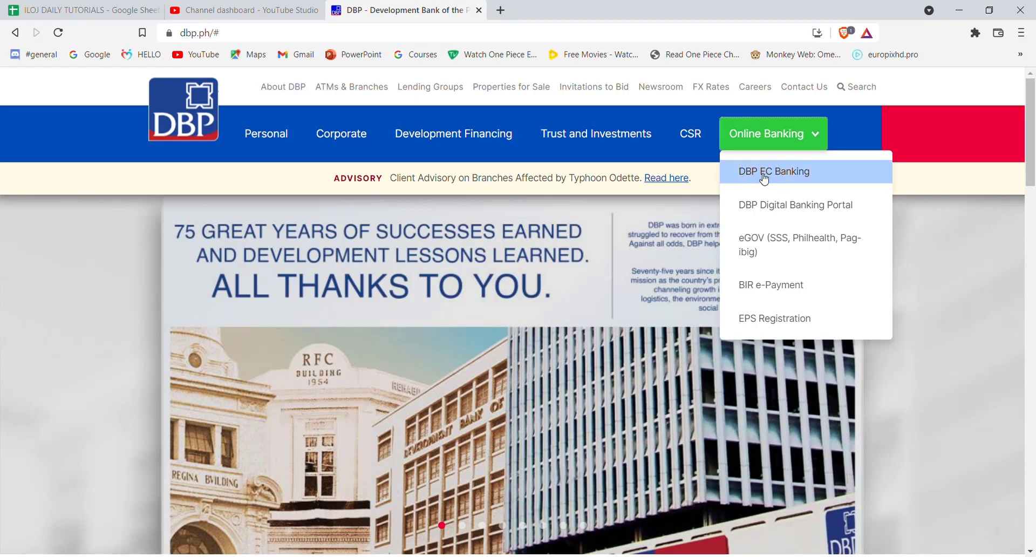
left_click(818, 173)
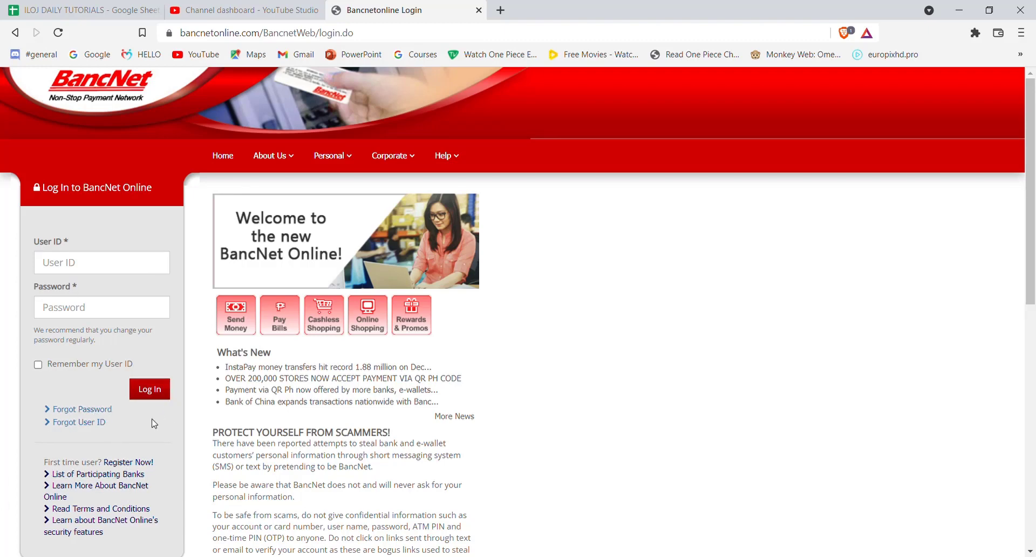
left_click(104, 411)
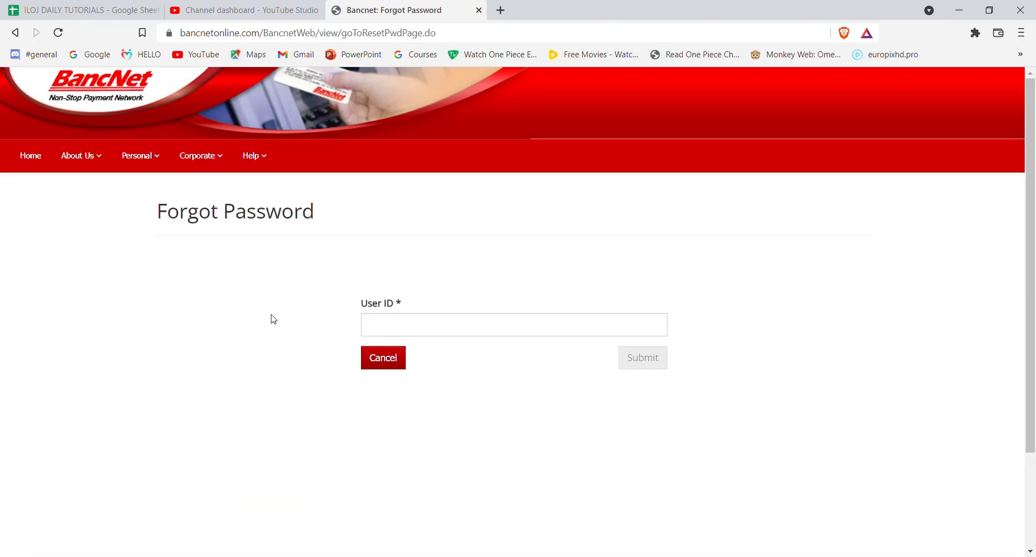
Step: Activate the empty User ID field on the Forgot Password page
left_click(511, 337)
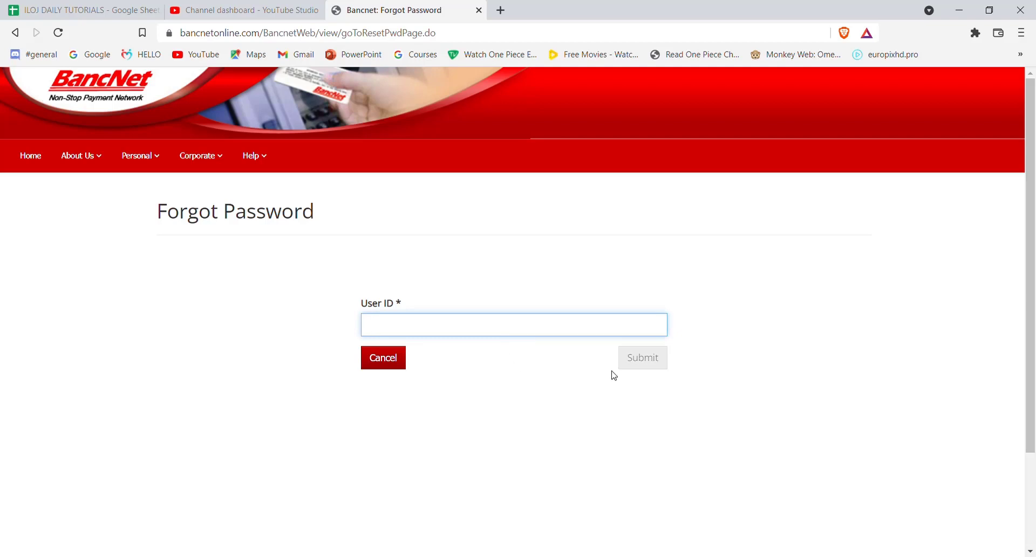